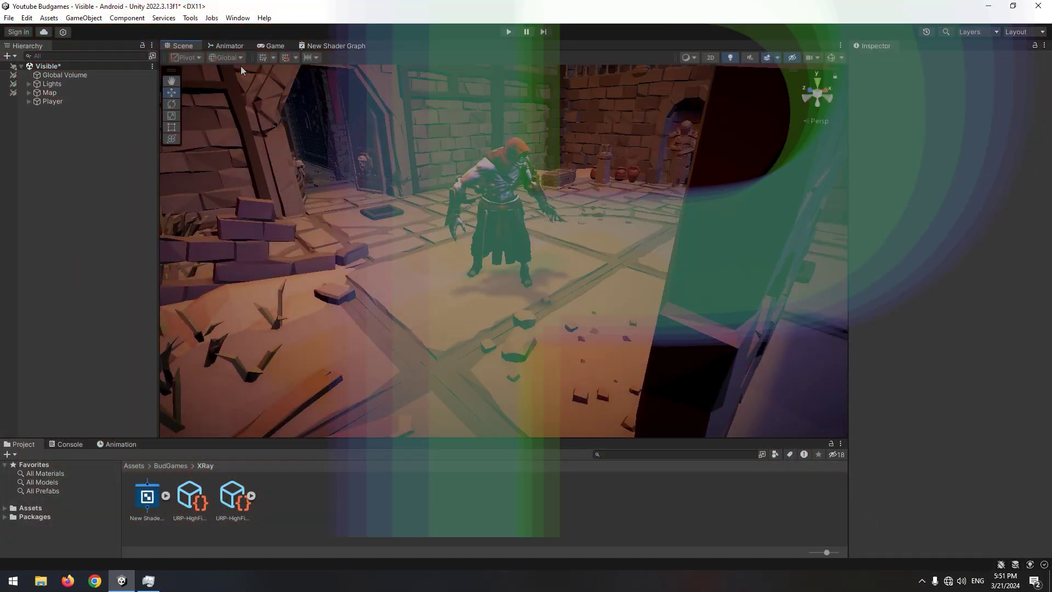
- Add a new user layer named Xray in slot 13
click(69, 103)
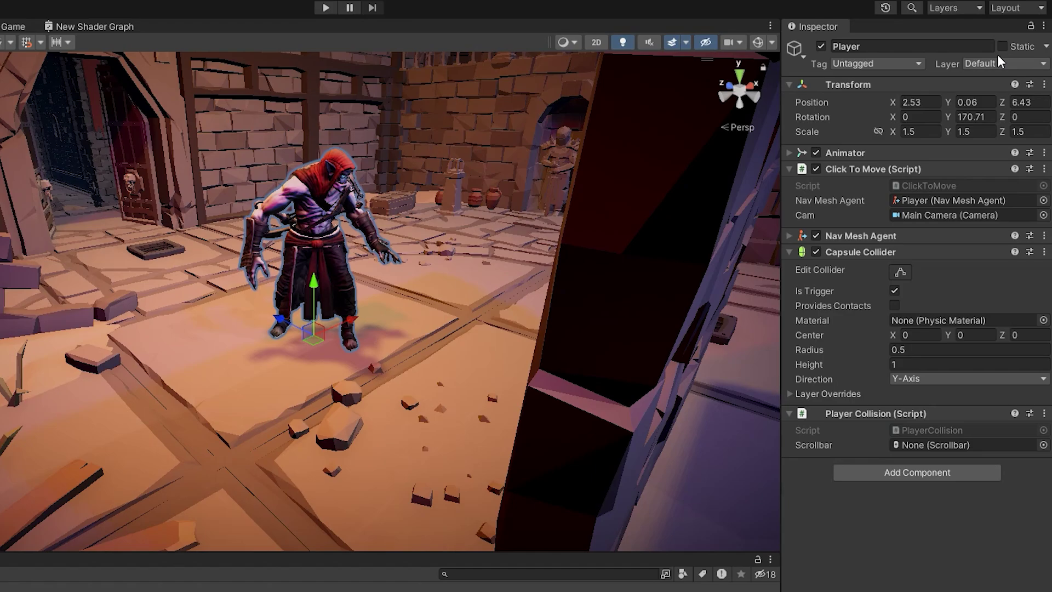
click(1007, 73)
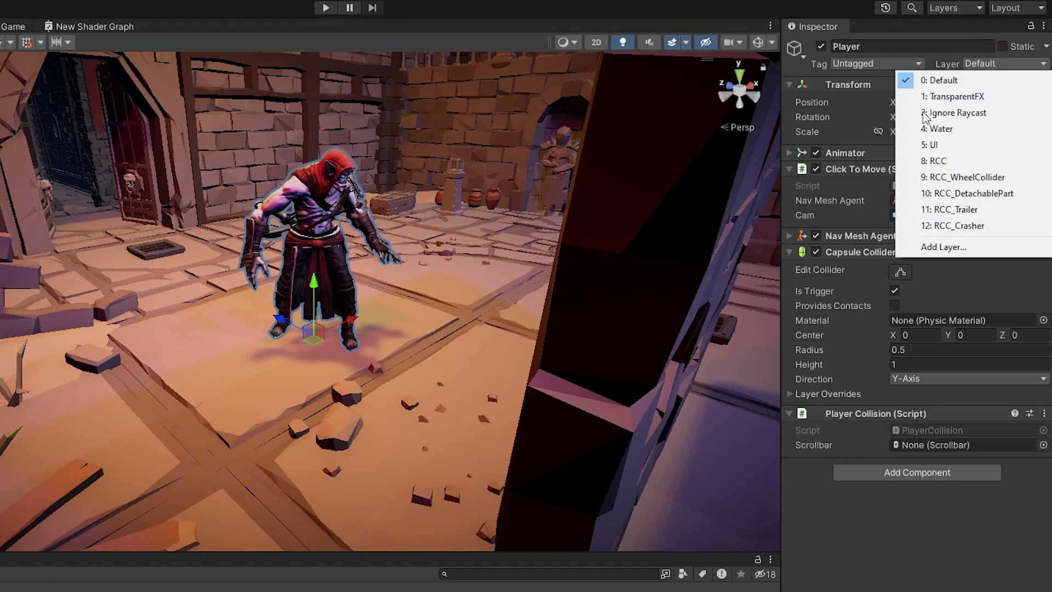
click(925, 247)
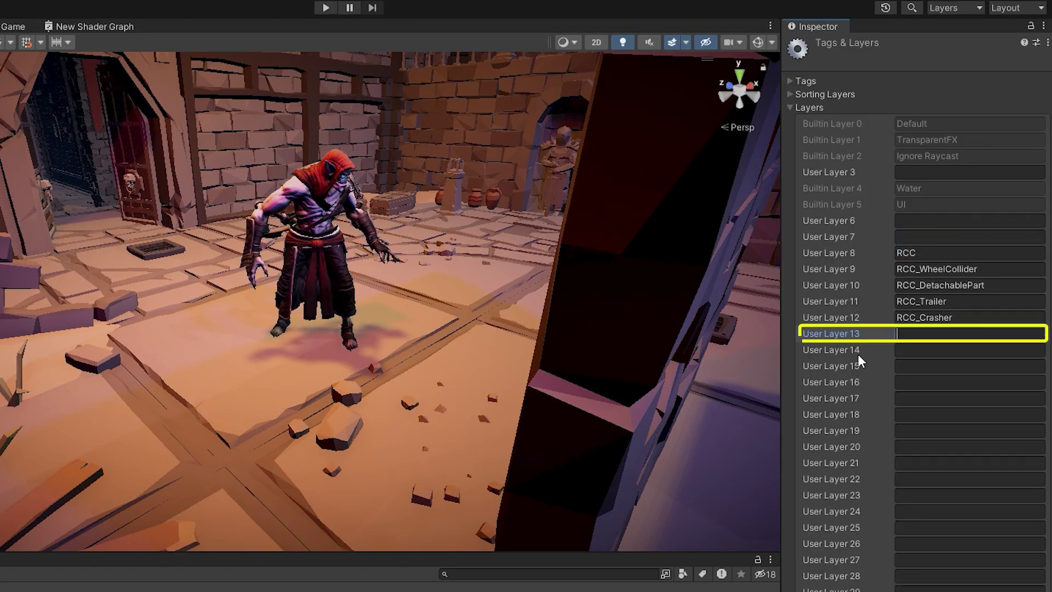
text(Xray)
click(840, 349)
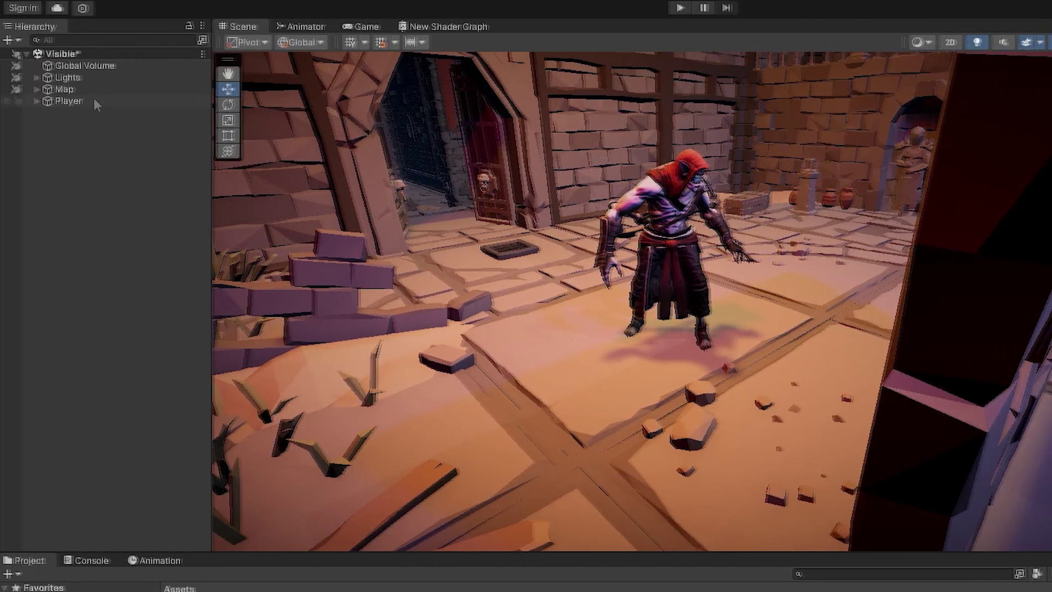
- Assign the Player object to layer 13: Xray
click(93, 100)
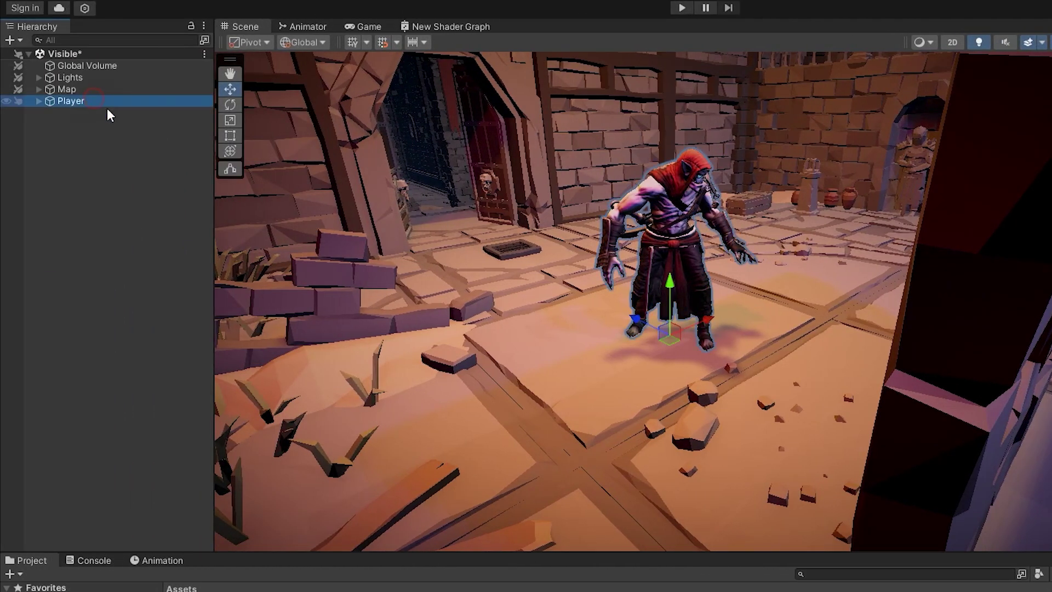
click(1007, 74)
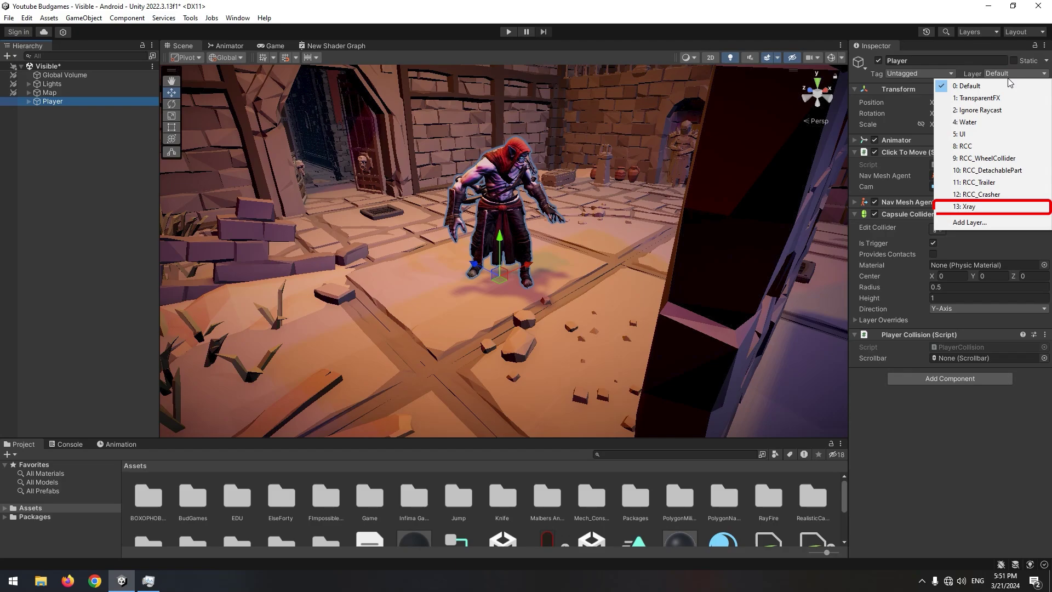
click(981, 206)
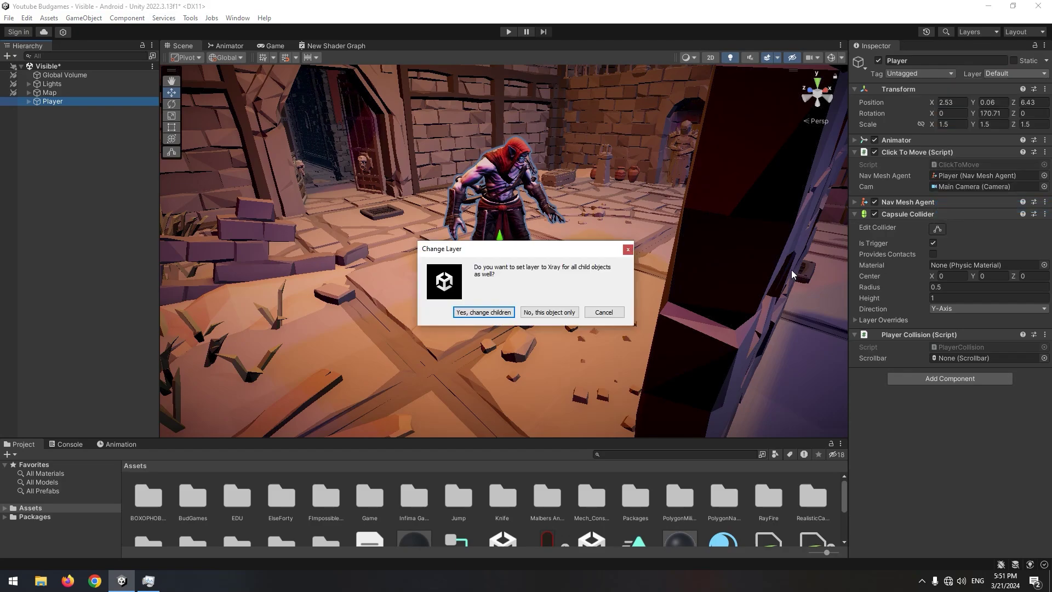
- Move the Player's children to Xray too and ping the active pipeline asset from Graphics settings
click(494, 312)
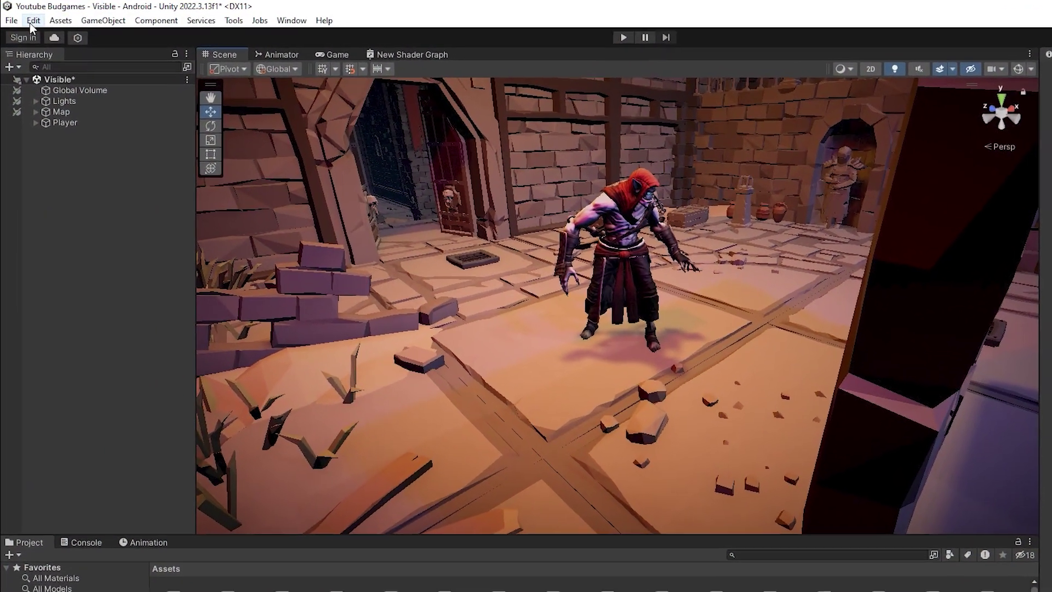
click(27, 18)
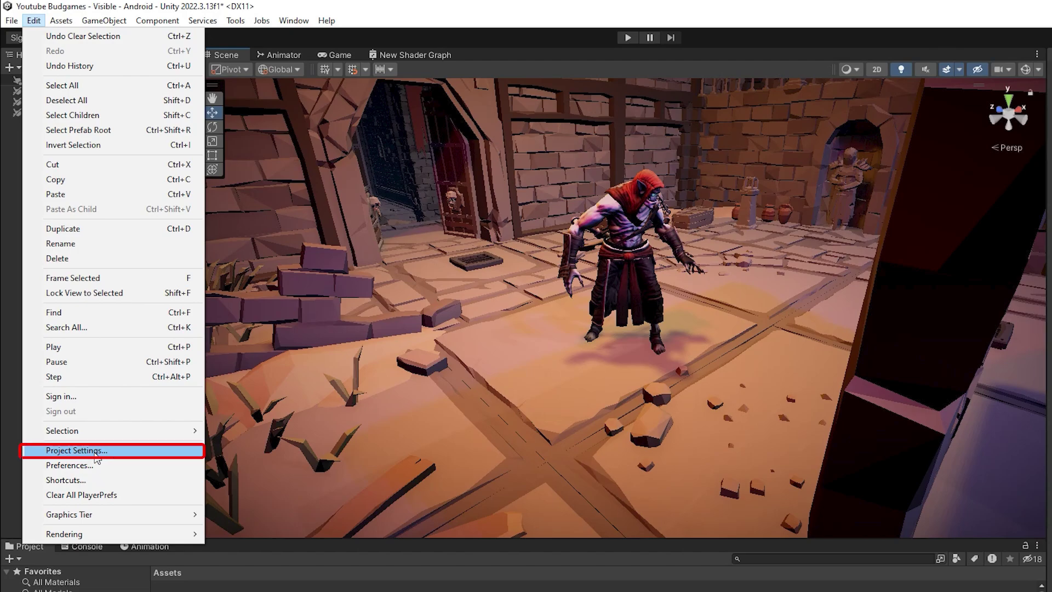
click(97, 461)
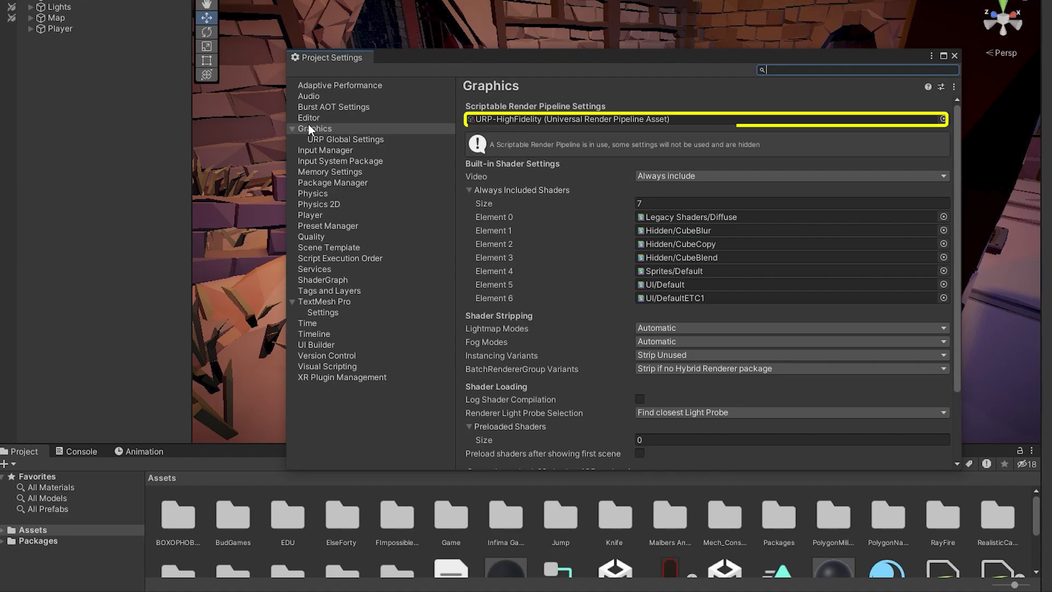
click(584, 121)
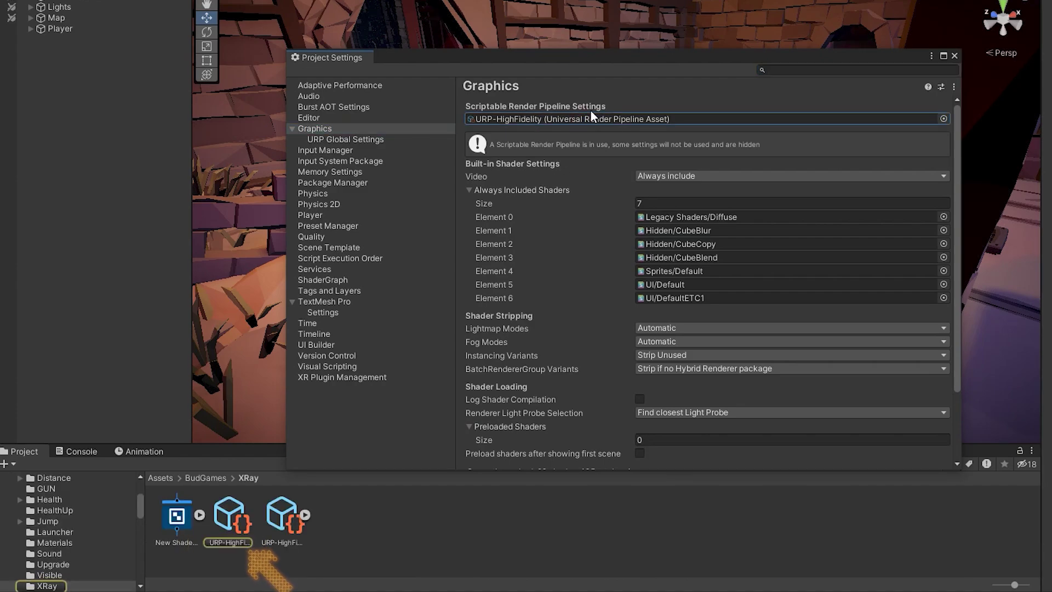
click(954, 57)
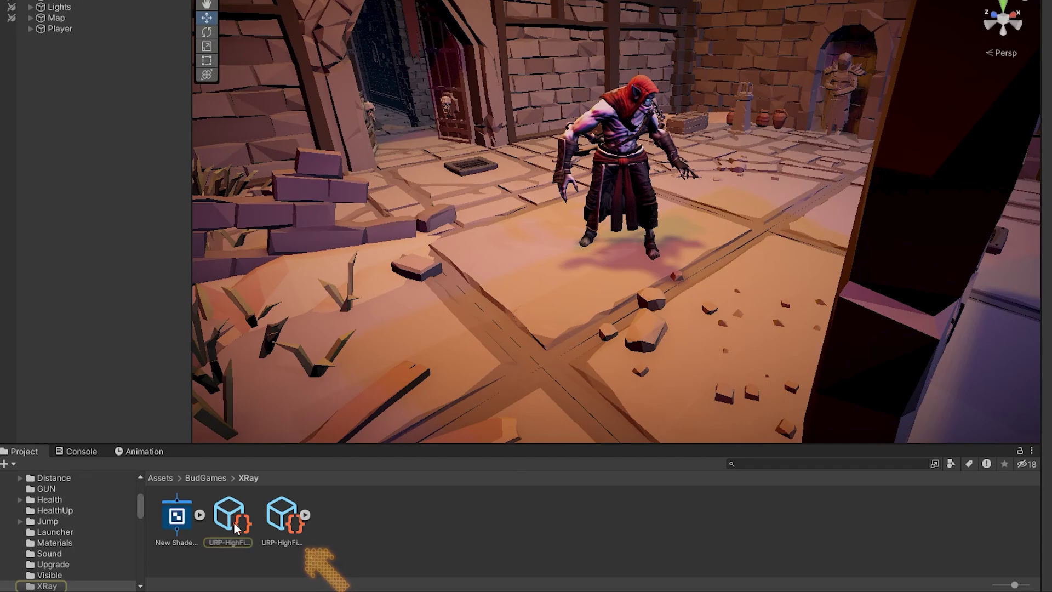
- Uncheck Xray in the URP-HighFidelity-Renderer's Opaque and Transparent Layer Masks
click(282, 516)
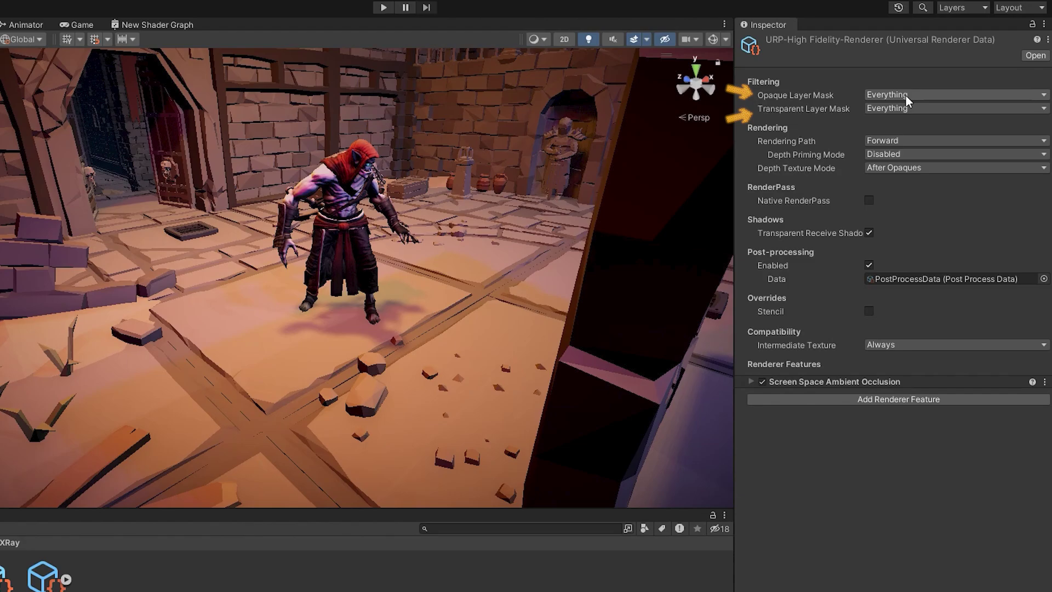
click(907, 96)
click(888, 270)
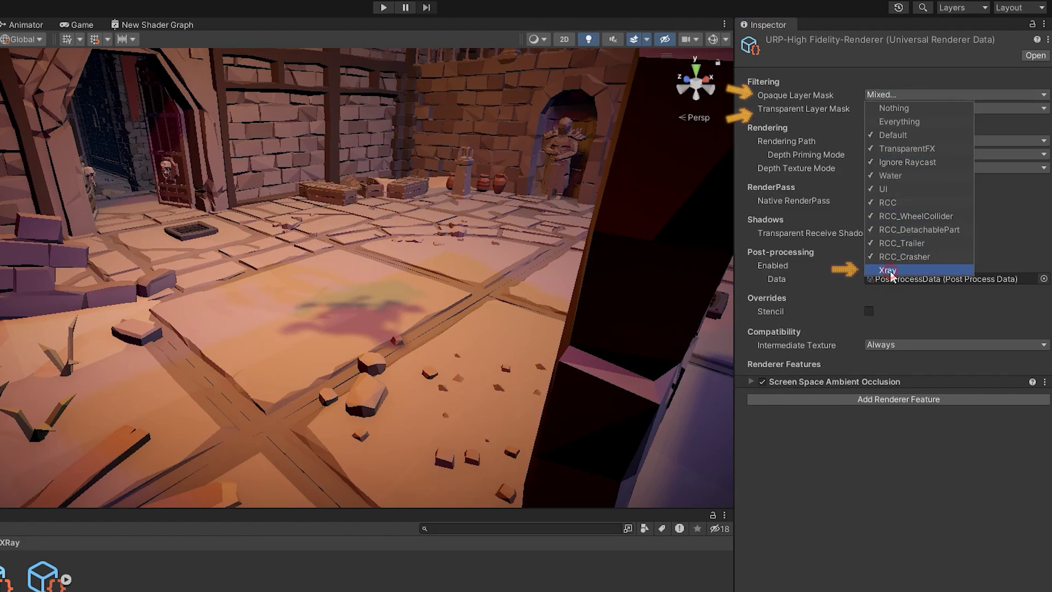
mouse_move(641, 210)
middle_down()
mouse_move(540, 206)
mouse_move(648, 211)
middle_up()
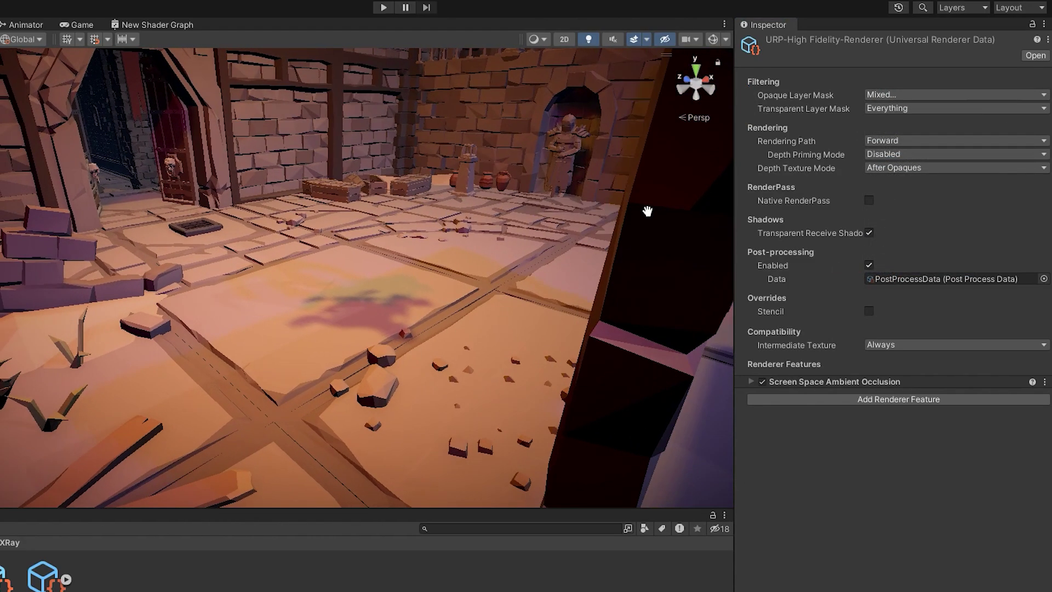
click(905, 109)
click(907, 280)
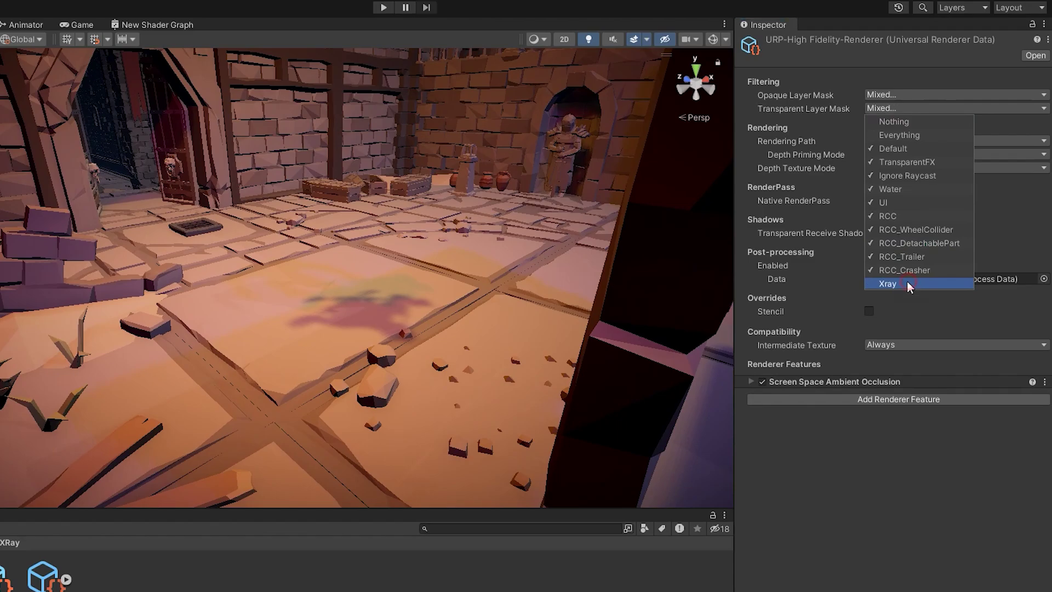
mouse_move(690, 321)
middle_down()
mouse_move(585, 321)
mouse_move(678, 318)
middle_up()
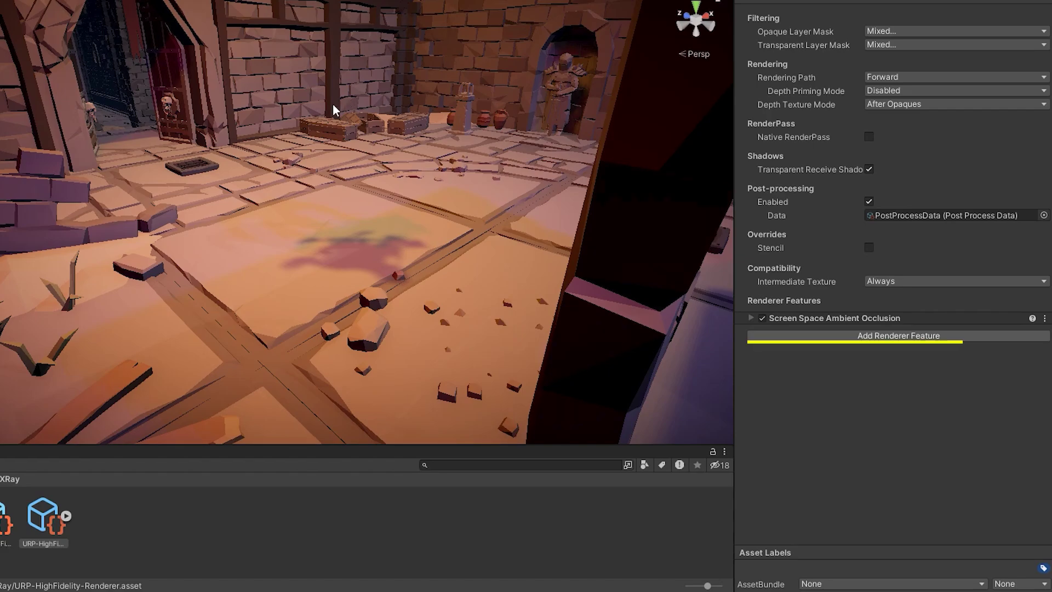
- Add a Render Objects renderer feature whose layer mask is Xray
click(909, 337)
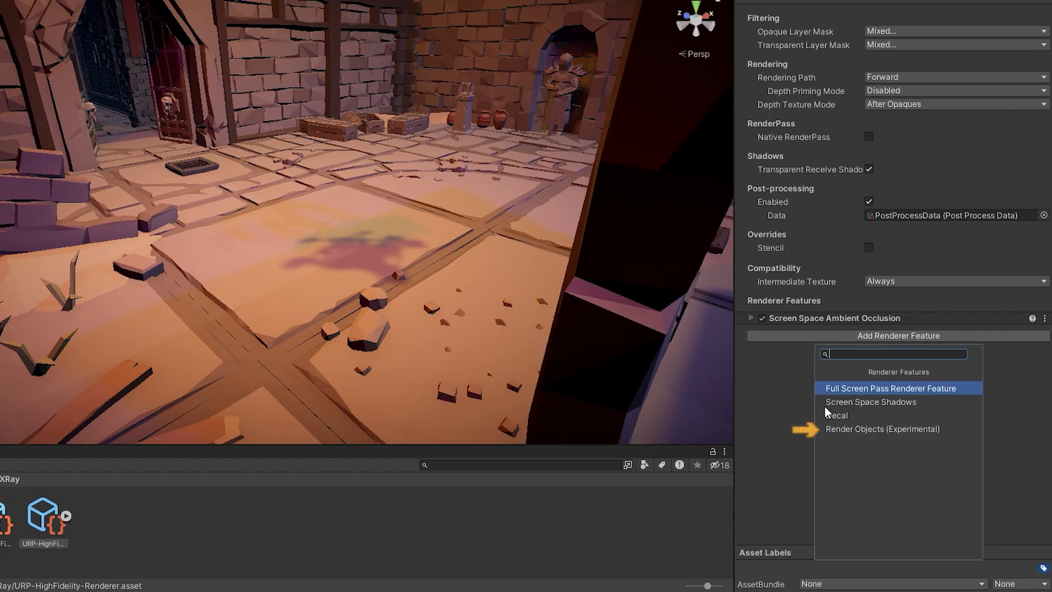
click(846, 431)
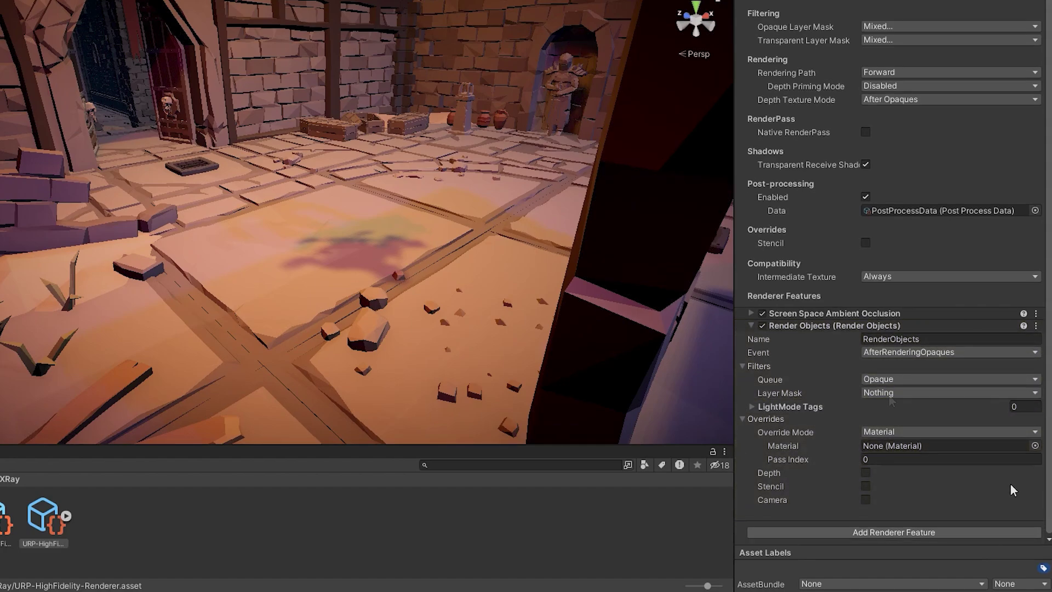
click(889, 394)
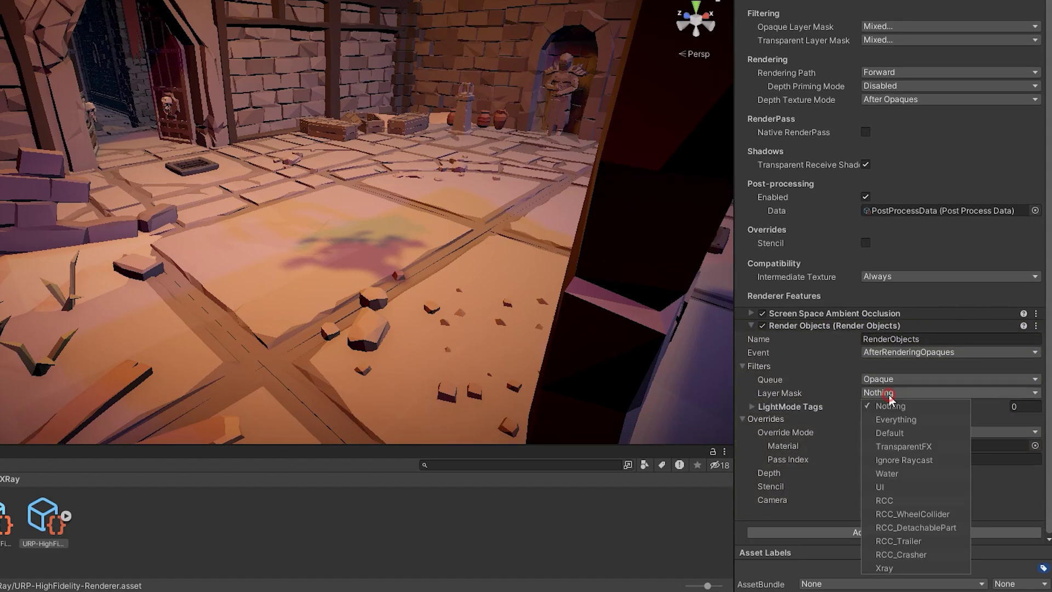
click(885, 569)
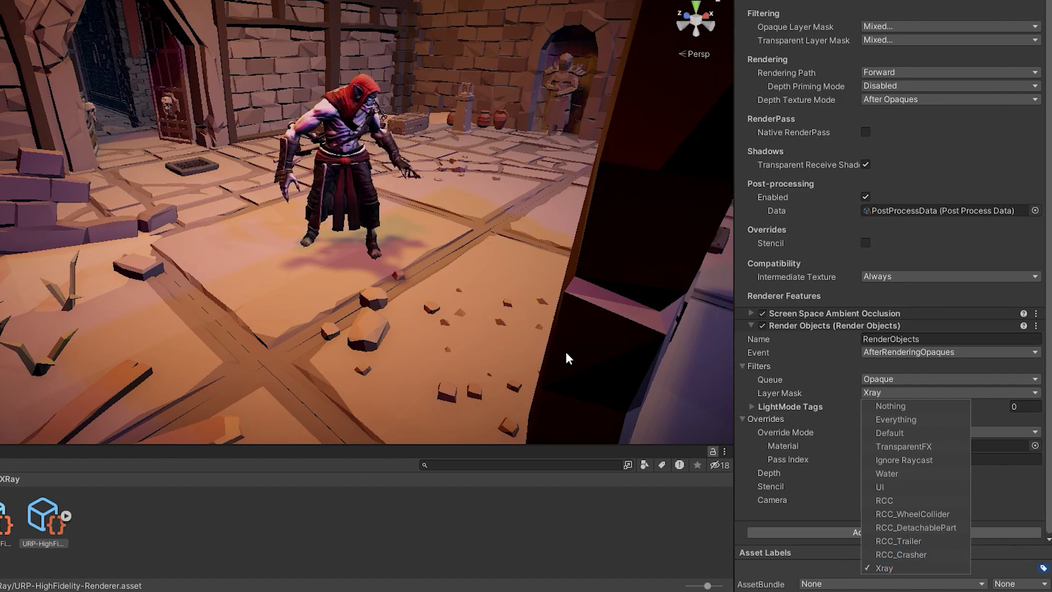
click(595, 302)
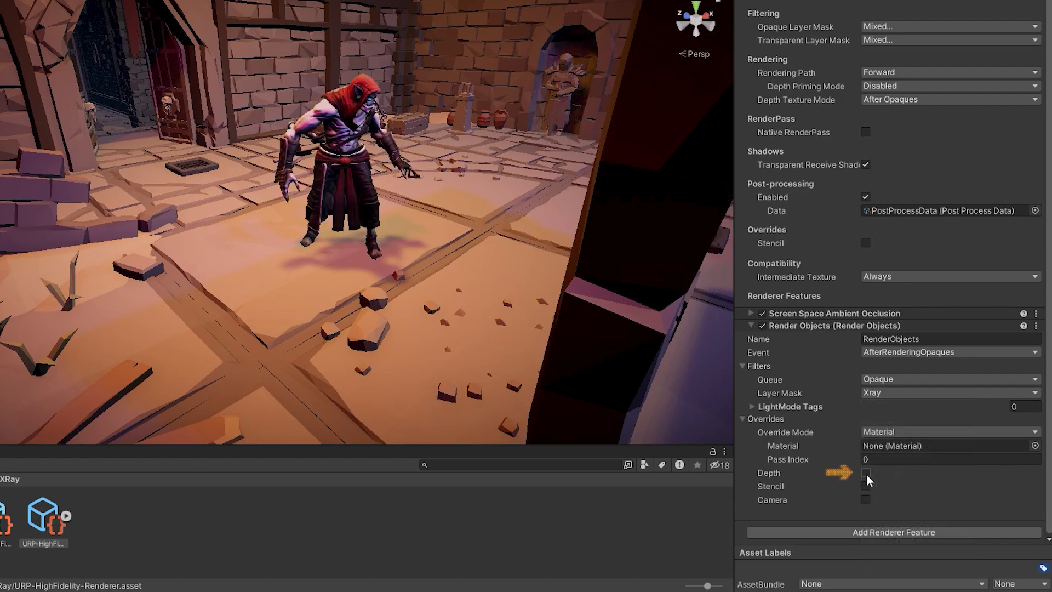
- Enable the feature's depth override with depth test Greater
click(867, 474)
scroll(932, 476, down, 1)
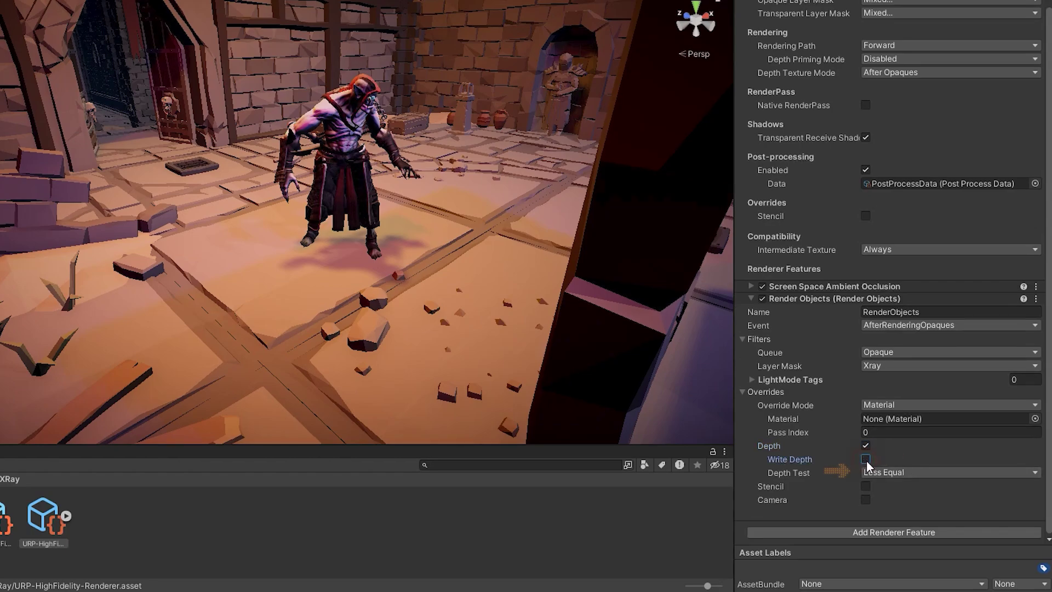
click(884, 473)
click(901, 424)
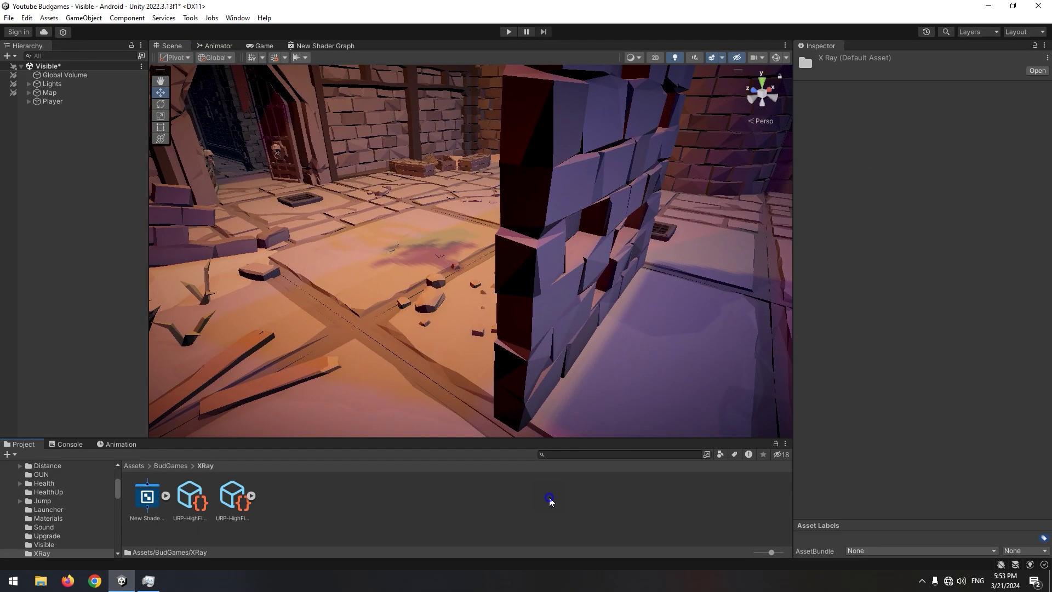
- Create a New Material in the XRay folder
right_click(550, 502)
mouse_move(625, 190)
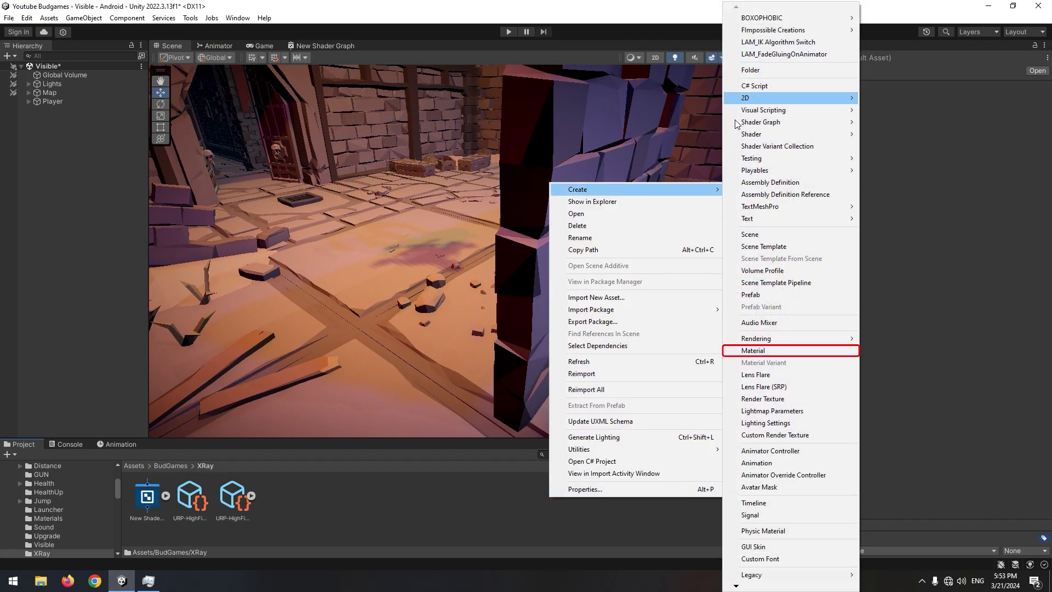
click(753, 350)
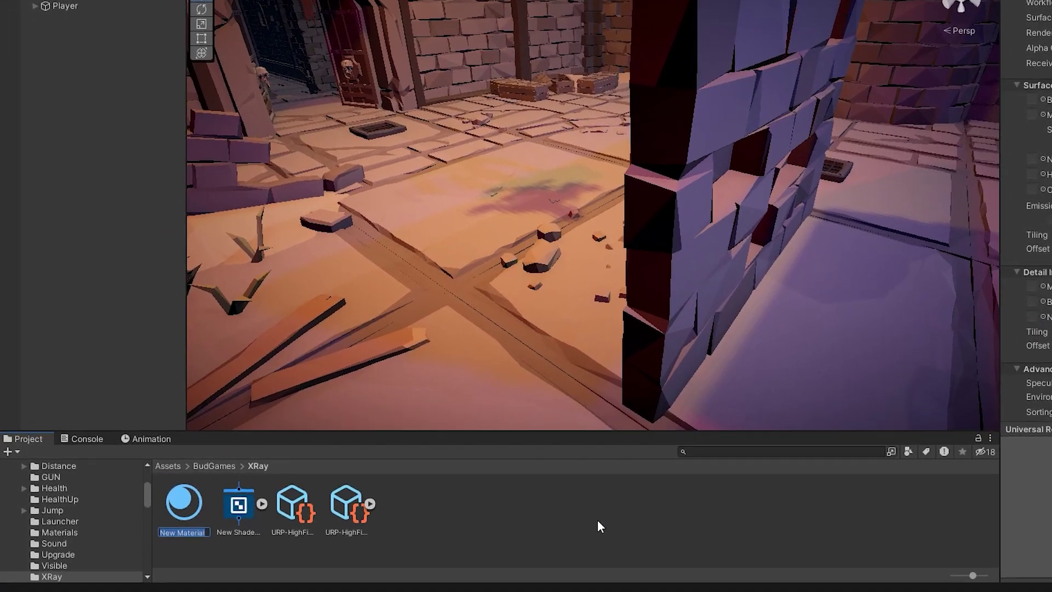
key(Return)
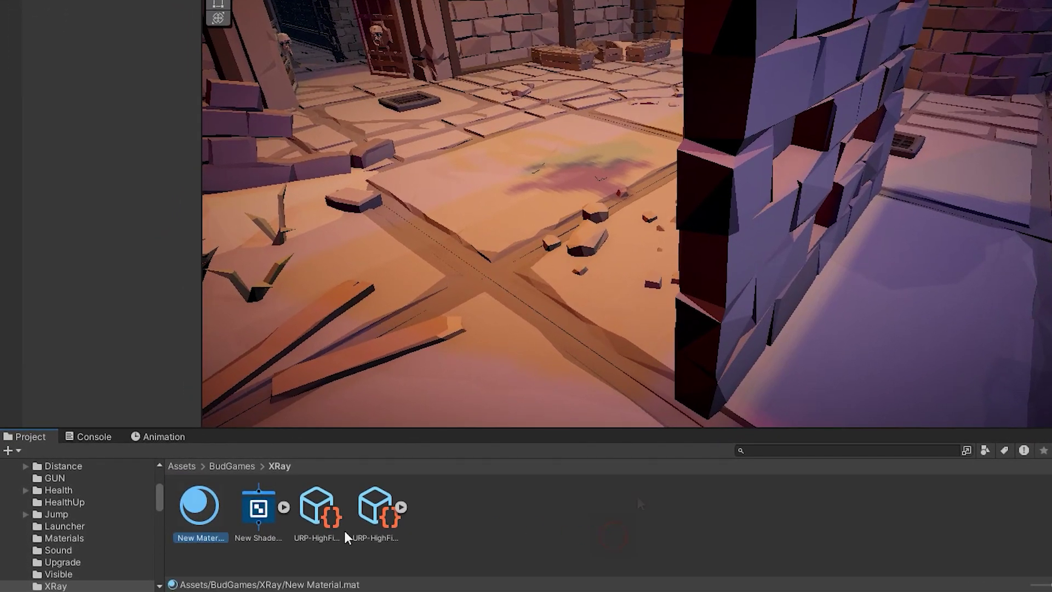
- Set New Material as the Render Objects feature's override material
click(294, 505)
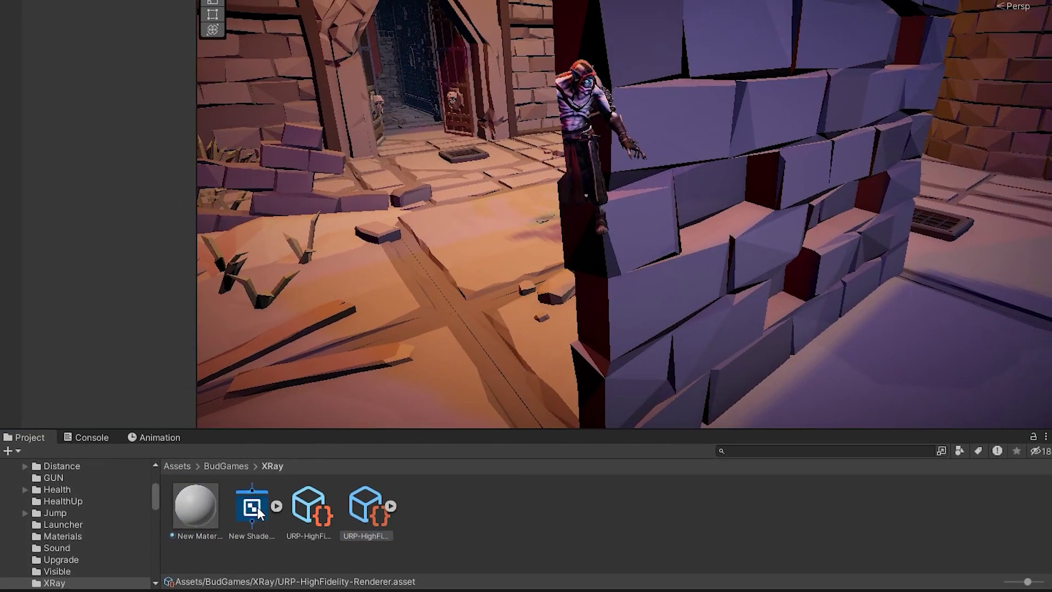
click(157, 511)
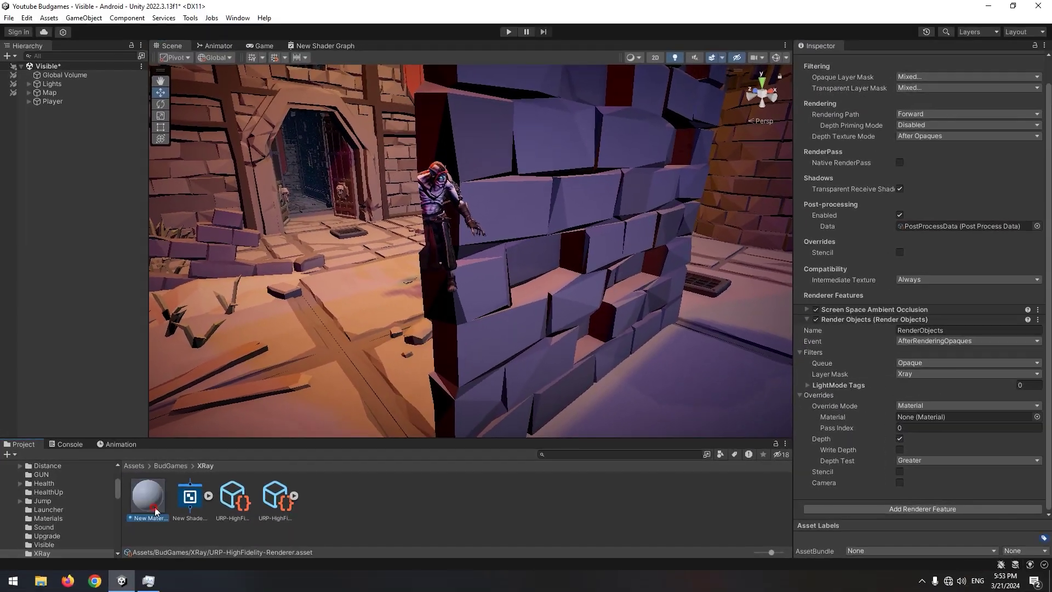
drag(155, 507, 807, 413)
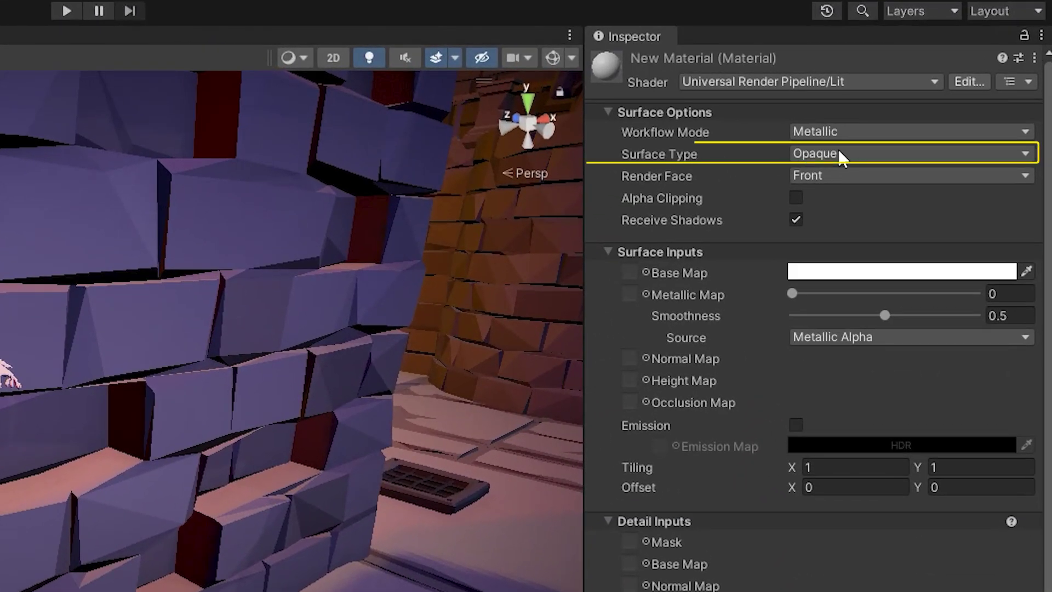
- Make New Material transparent and additive, with full metallic and smoothness and stronger glow
click(840, 155)
click(863, 197)
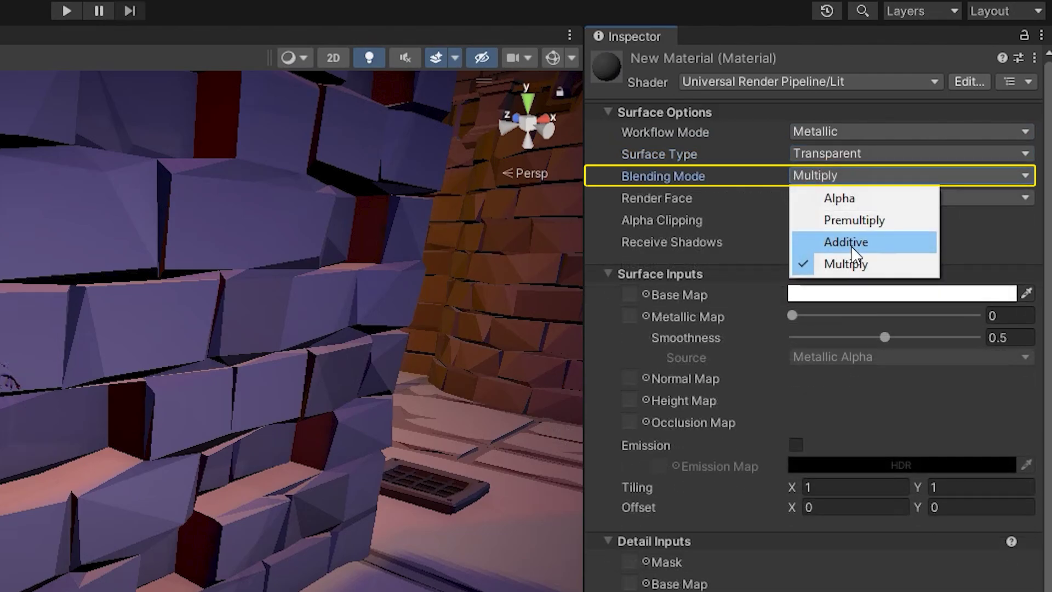
click(851, 244)
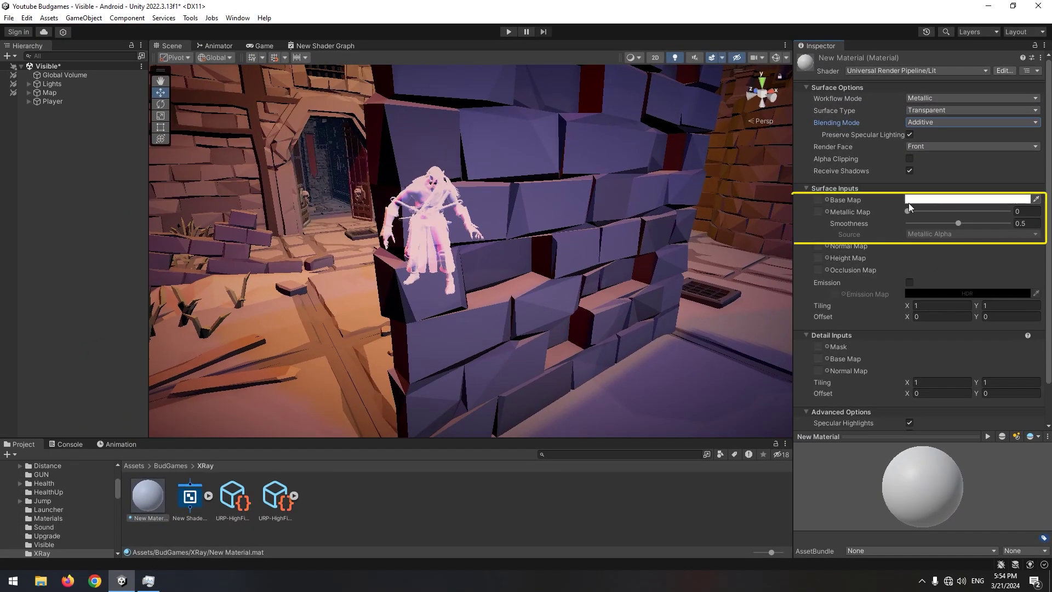
mouse_move(900, 212)
mouse_down()
mouse_move(1012, 212)
mouse_move(1008, 224)
mouse_up()
middle_drag(370, 270, 442, 270)
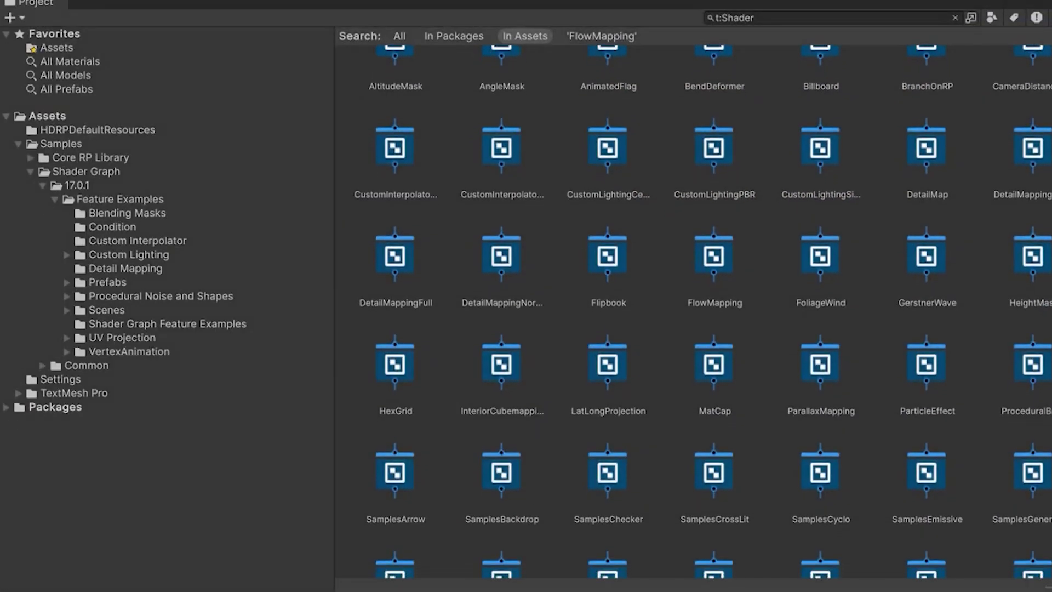
scroll(704, 313, down, 2)
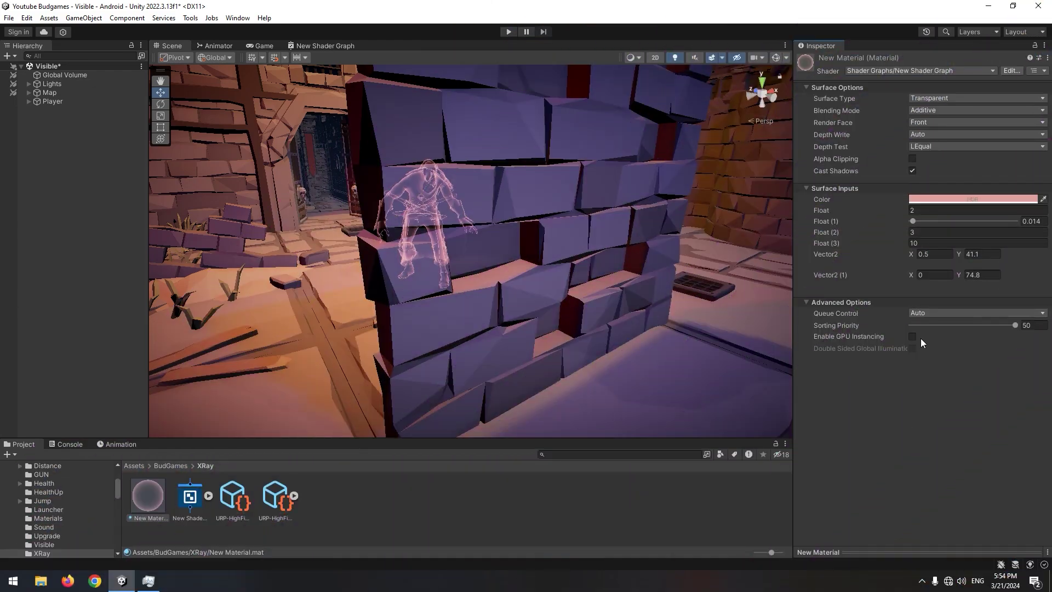
mouse_move(929, 225)
mouse_down()
mouse_move(949, 231)
mouse_move(476, 227)
mouse_up()
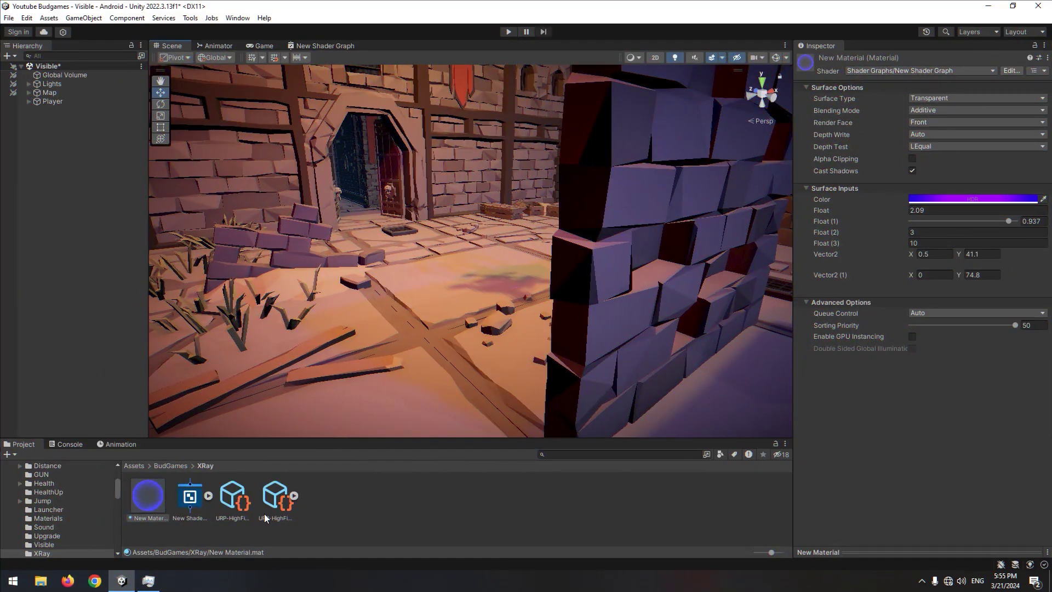
- Add a second Render Objects feature to the renderer and name it Opaque
click(264, 514)
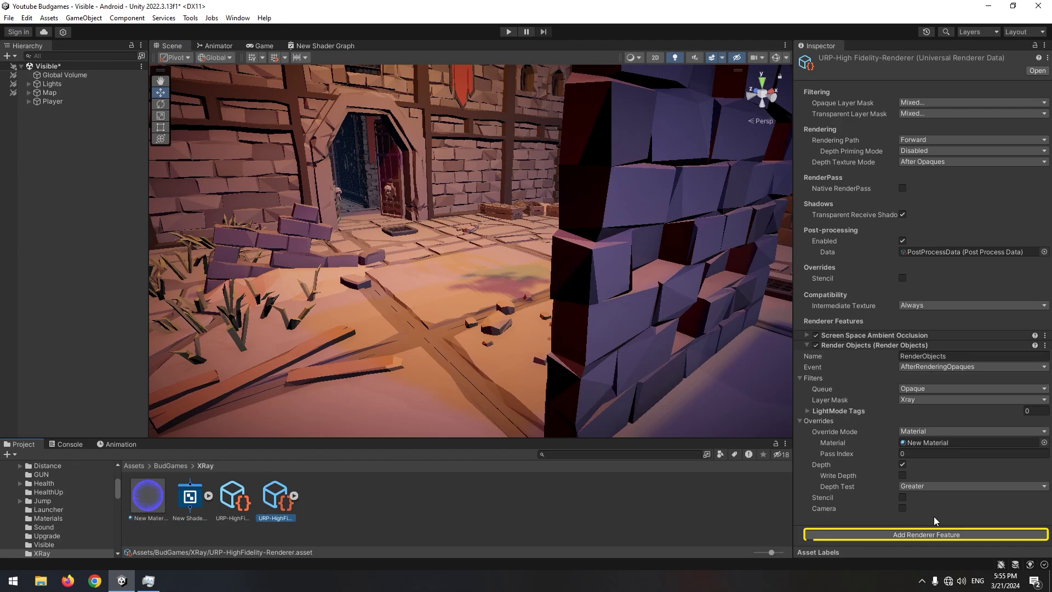
click(895, 534)
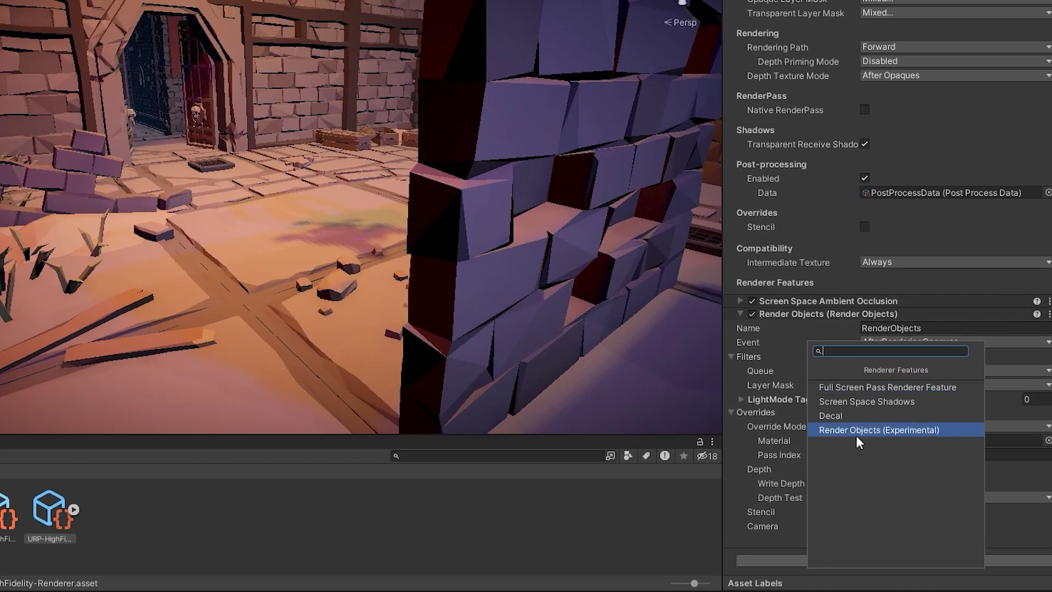
click(856, 430)
scroll(958, 490, down, 1)
scroll(928, 455, down, 4)
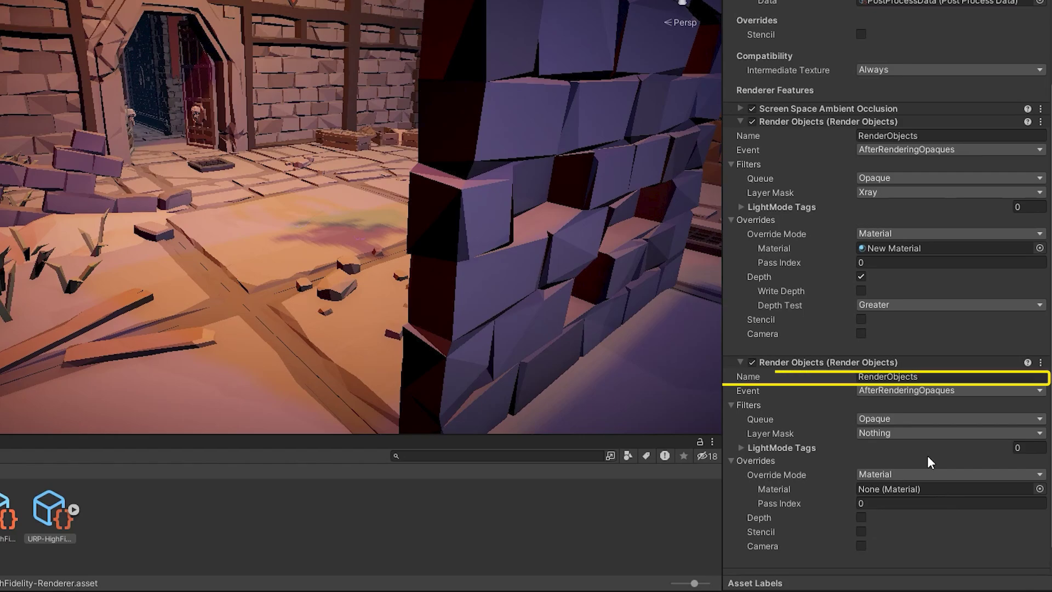
click(949, 376)
text(Opaque)
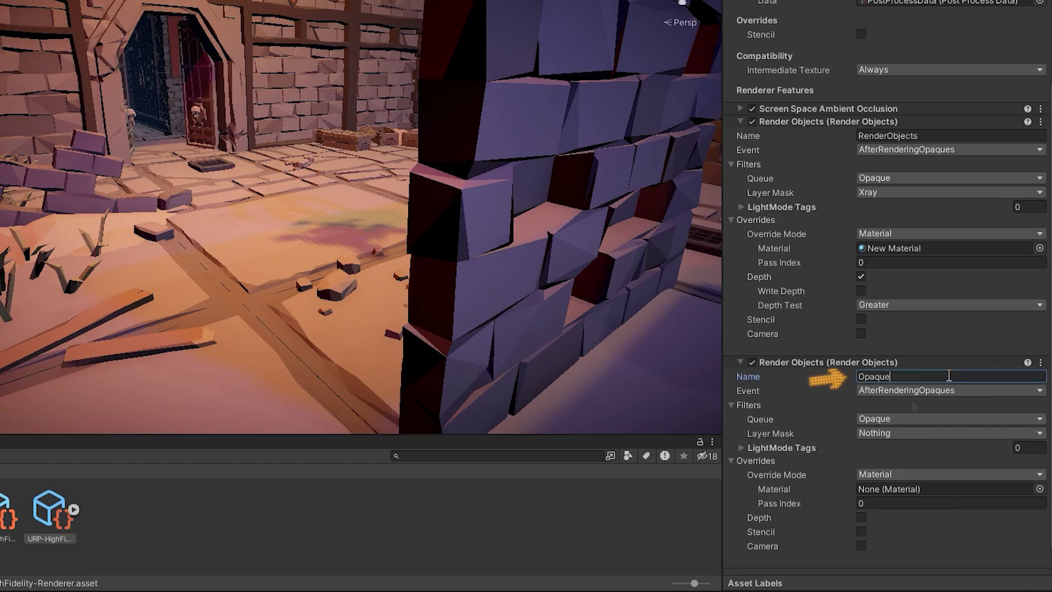
key(Return)
scroll(863, 423, down, 1)
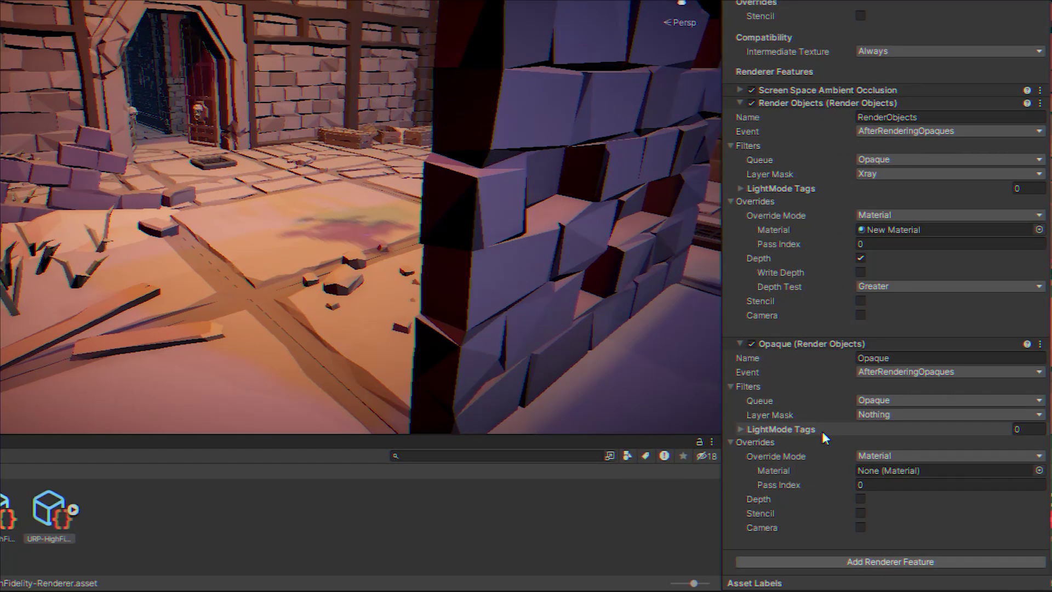
- Set the Opaque feature's layer mask to Xray and enable Depth
click(868, 414)
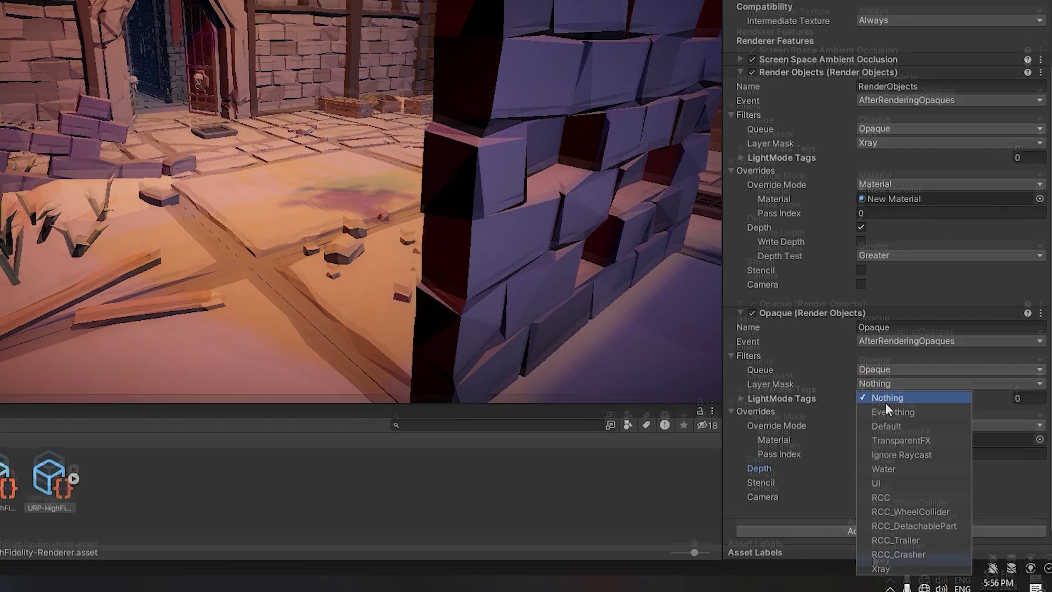
click(878, 558)
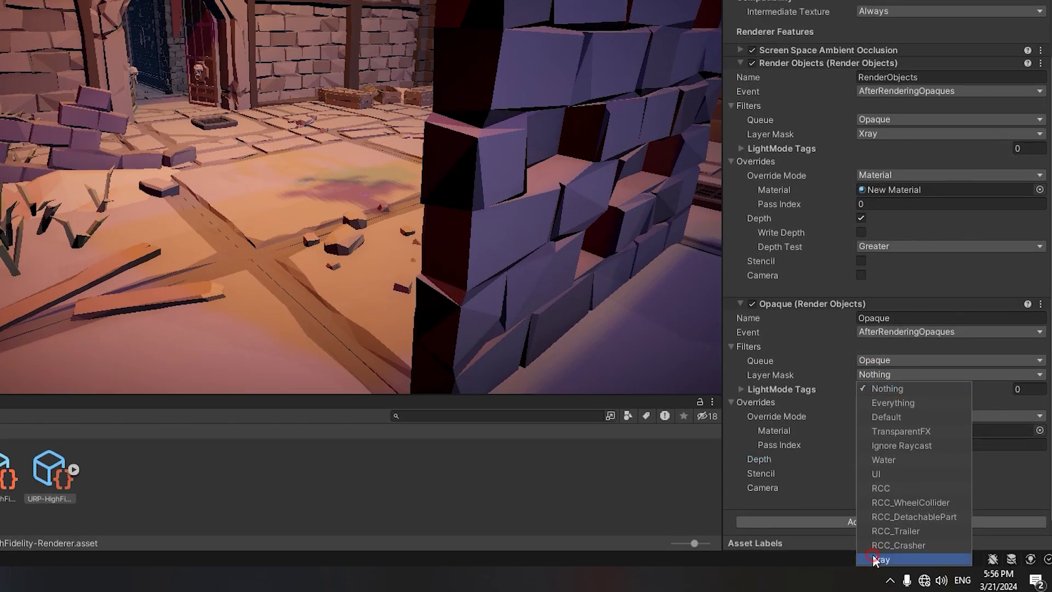
click(714, 454)
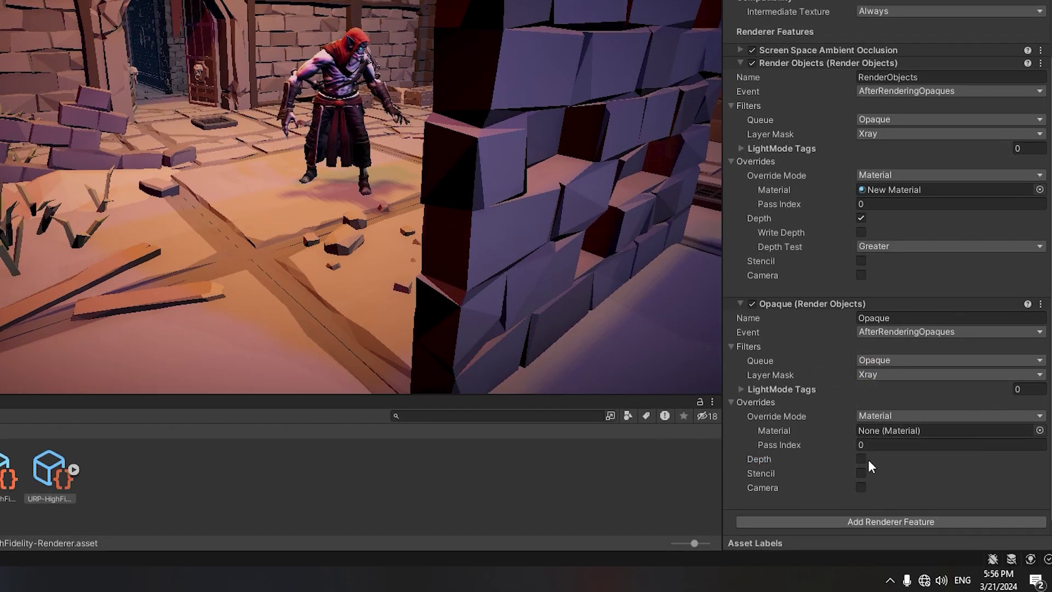
click(861, 459)
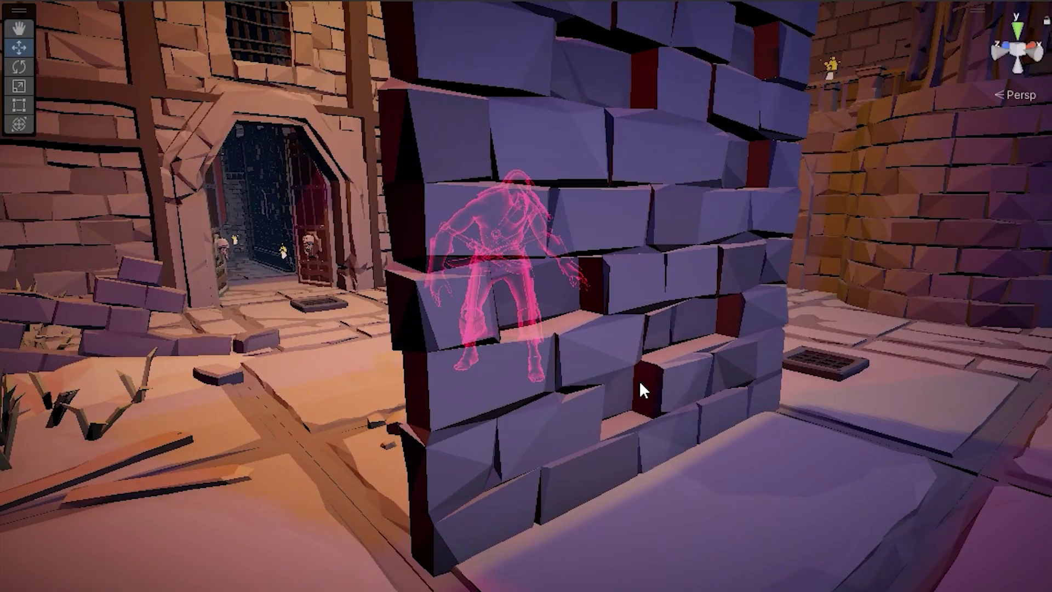
mouse_move(639, 381)
middle_down()
mouse_move(850, 388)
mouse_move(601, 391)
mouse_move(795, 412)
mouse_move(841, 389)
middle_up()
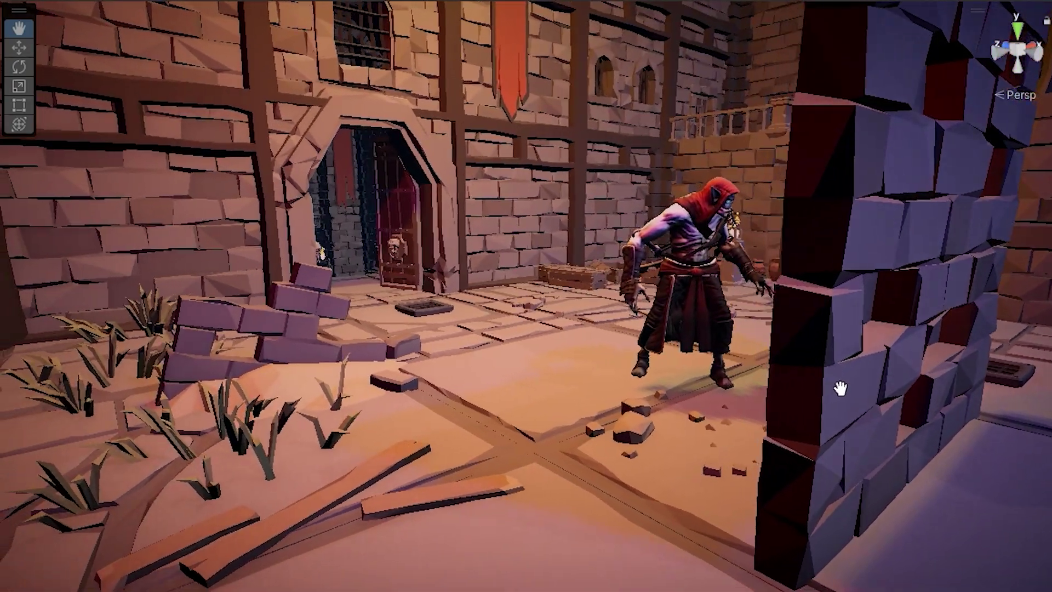